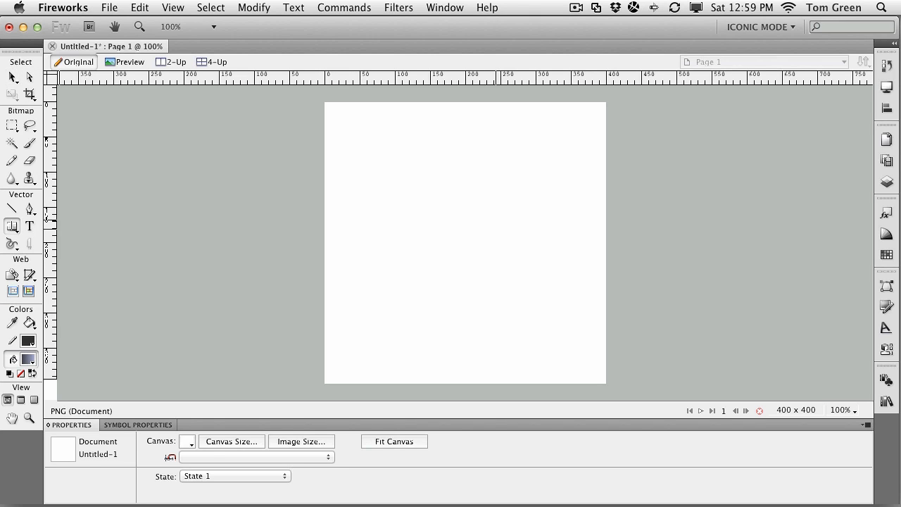
Draw a rectangle about 152 by 71 px with a linear gradient fill in the canvas's upper-left area.
click(12, 226)
click(209, 441)
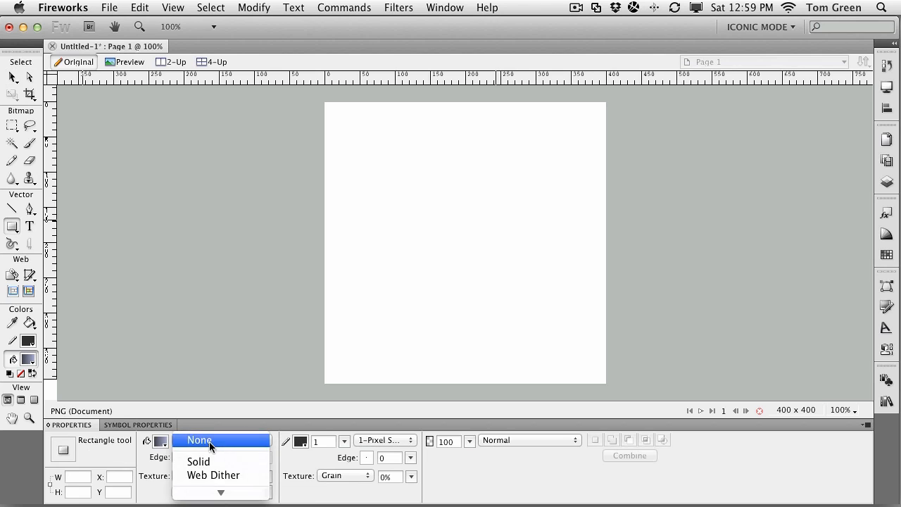
mouse_move(202, 491)
mouse_move(239, 455)
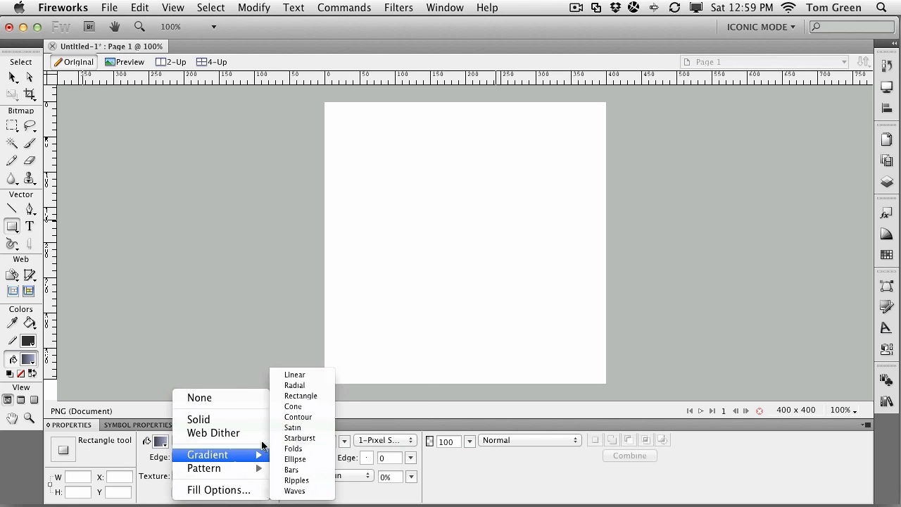
click(285, 380)
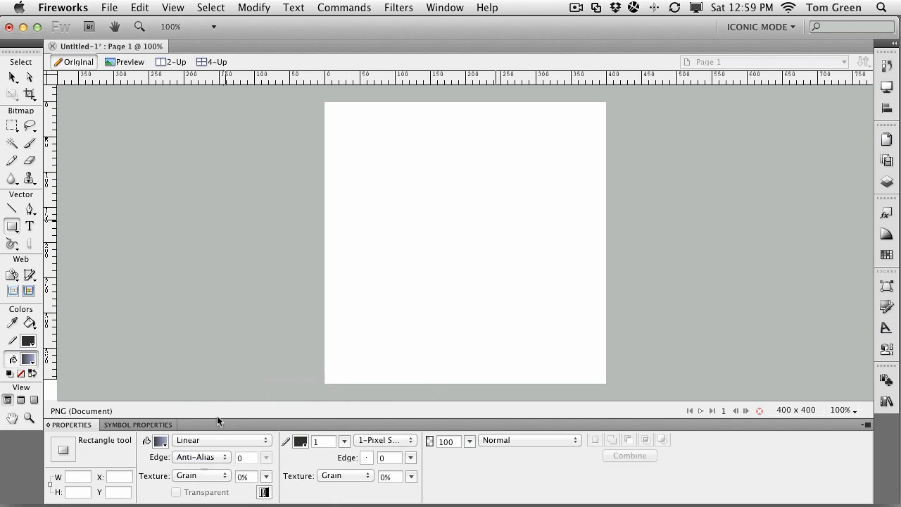
click(161, 442)
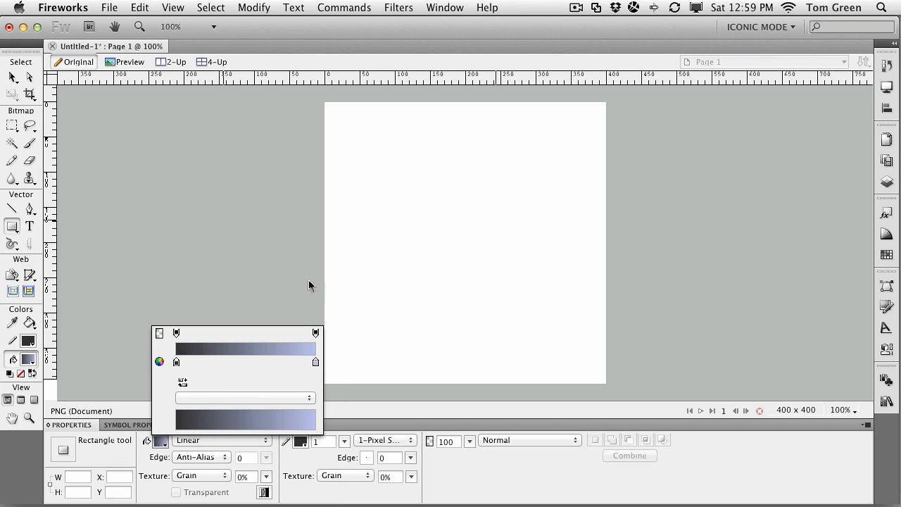
click(361, 214)
drag(350, 166, 457, 216)
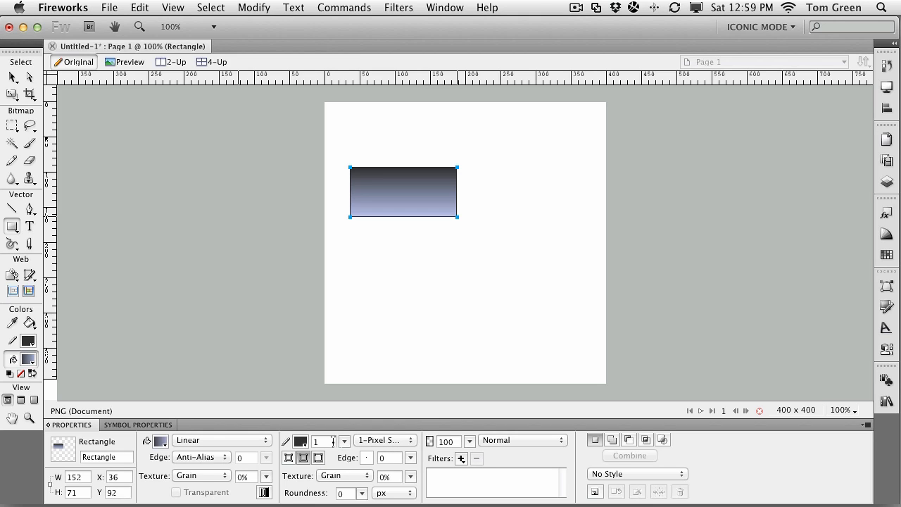
Round the rectangle's corners to a roundness of 20 px.
click(362, 493)
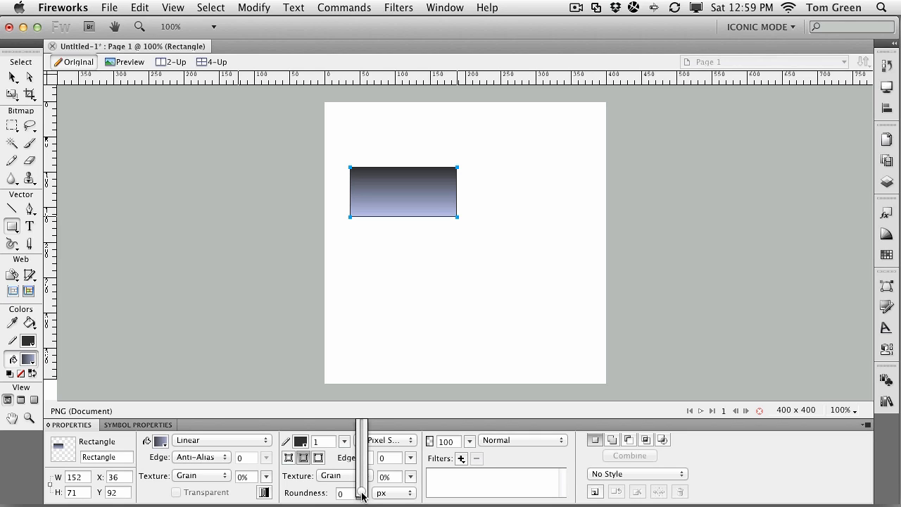
drag(362, 494, 364, 487)
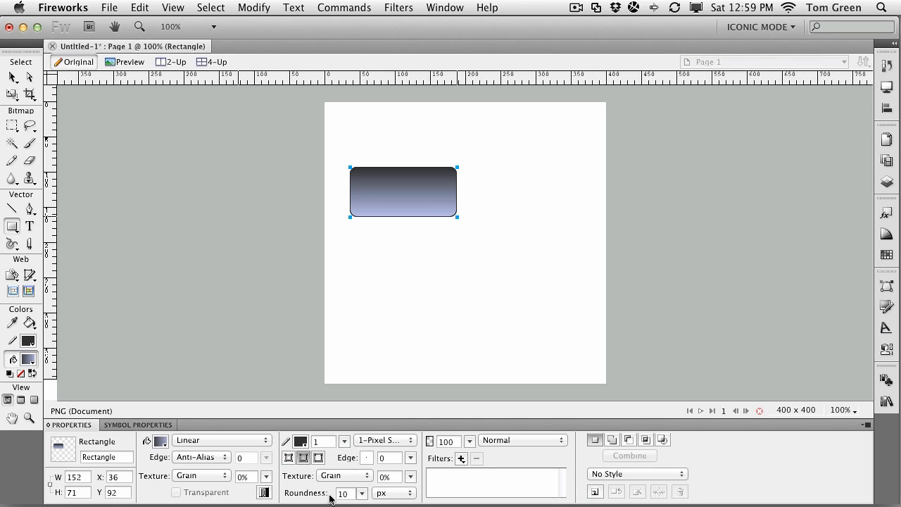
drag(362, 494, 363, 484)
Apply a Drop Shadow filter to the rounded rectangle with distance 7, opacity 65%, softness 4 and angle 315°.
click(15, 77)
click(461, 459)
mouse_move(465, 457)
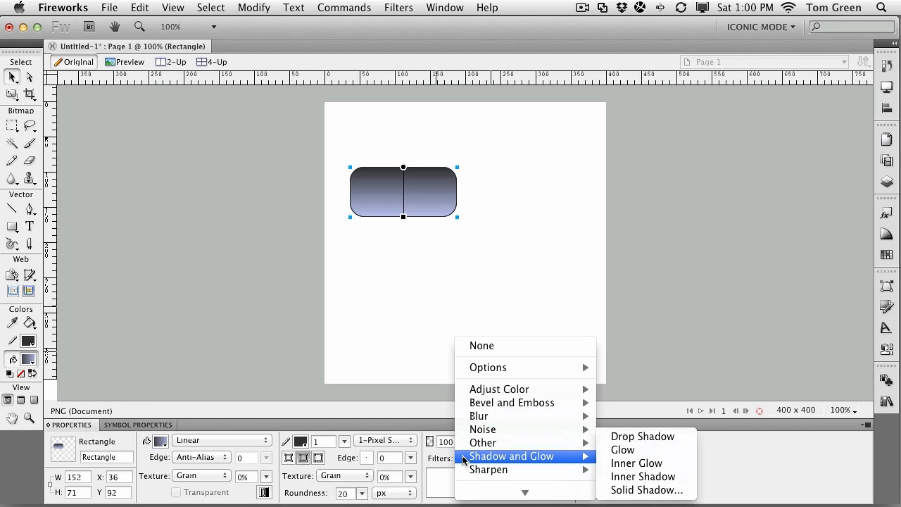
click(642, 436)
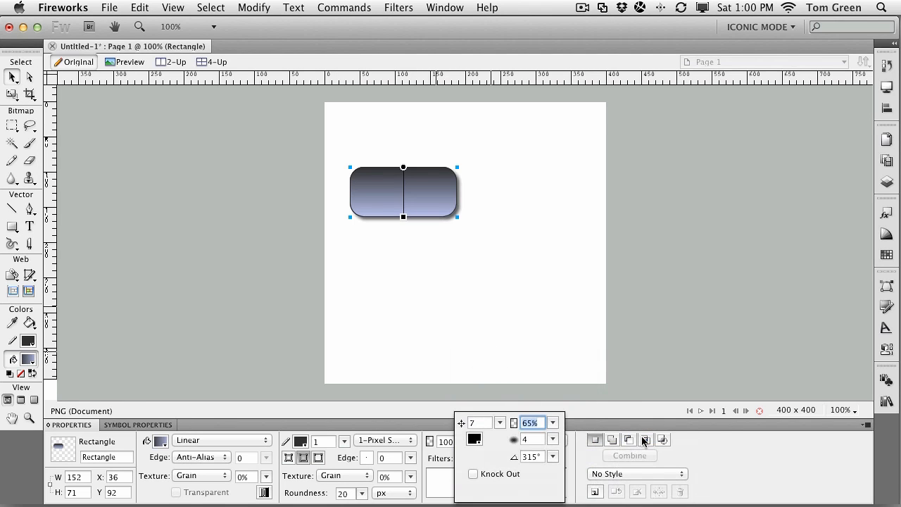
click(430, 312)
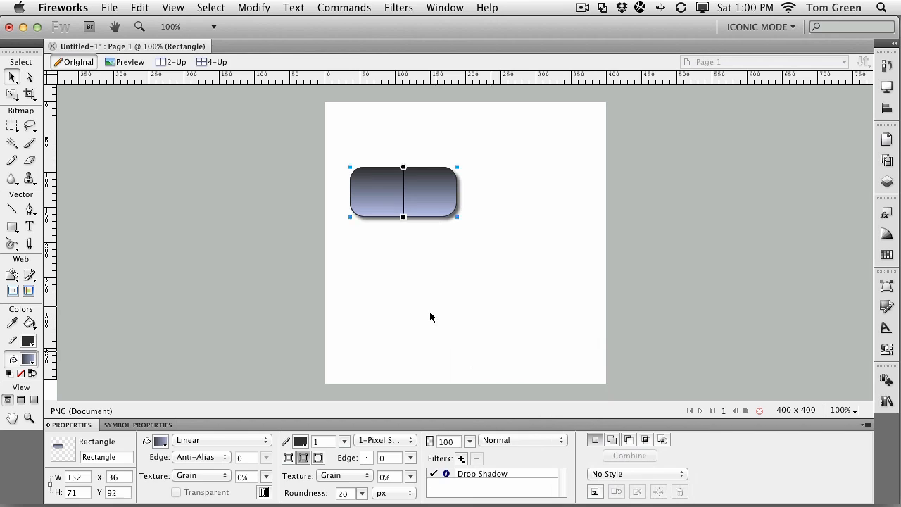
click(429, 312)
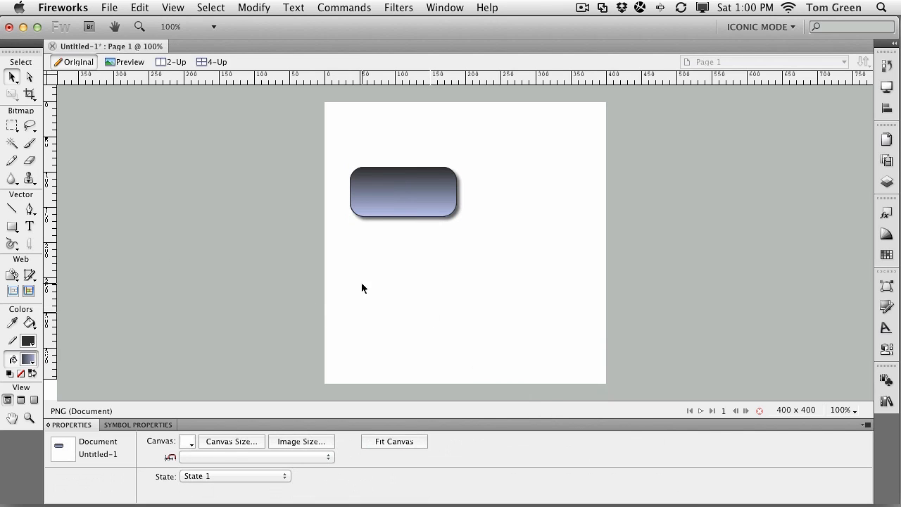
Show the CSS Properties extension for the selected rounded rectangle and look through its generated browser-specific code.
mouse_move(331, 143)
mouse_down()
mouse_move(506, 257)
mouse_move(326, 131)
mouse_up()
click(473, 277)
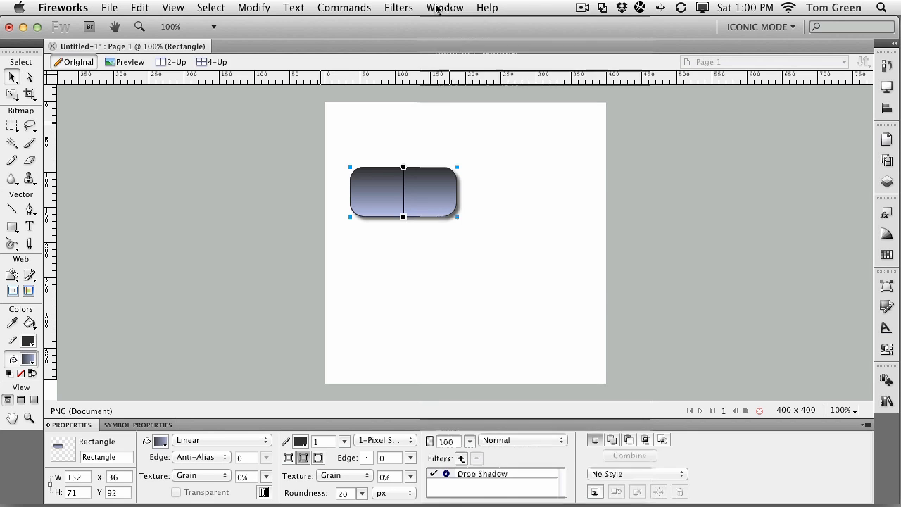
click(436, 8)
mouse_move(549, 109)
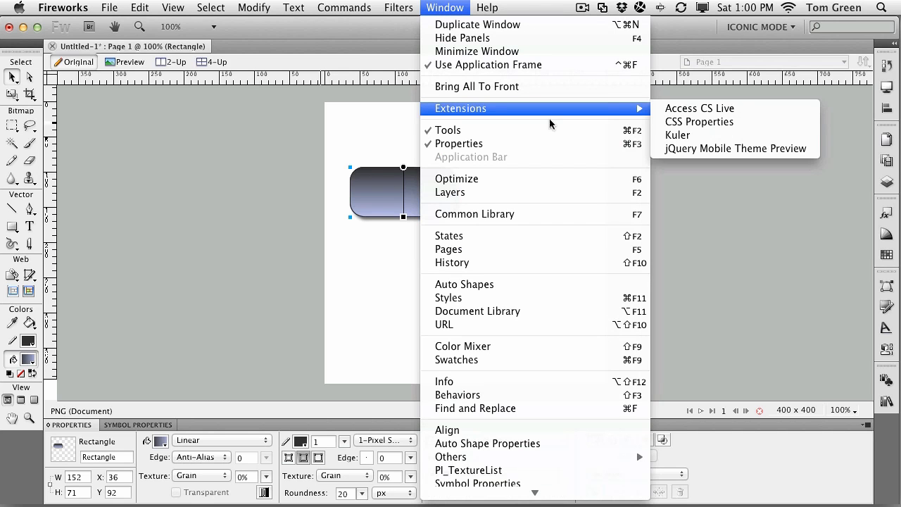
click(699, 122)
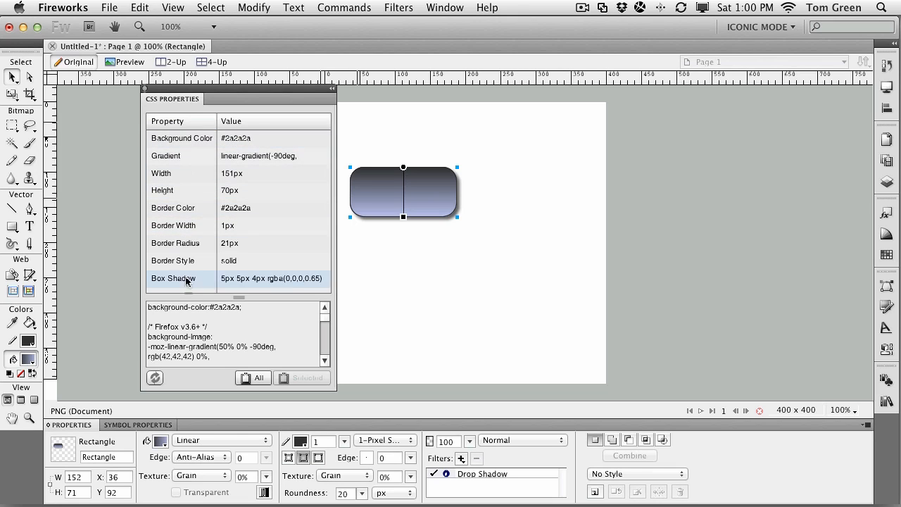
mouse_move(324, 316)
mouse_down()
mouse_move(325, 357)
mouse_move(325, 316)
mouse_move(324, 331)
mouse_up()
scroll(325, 329, down, 4)
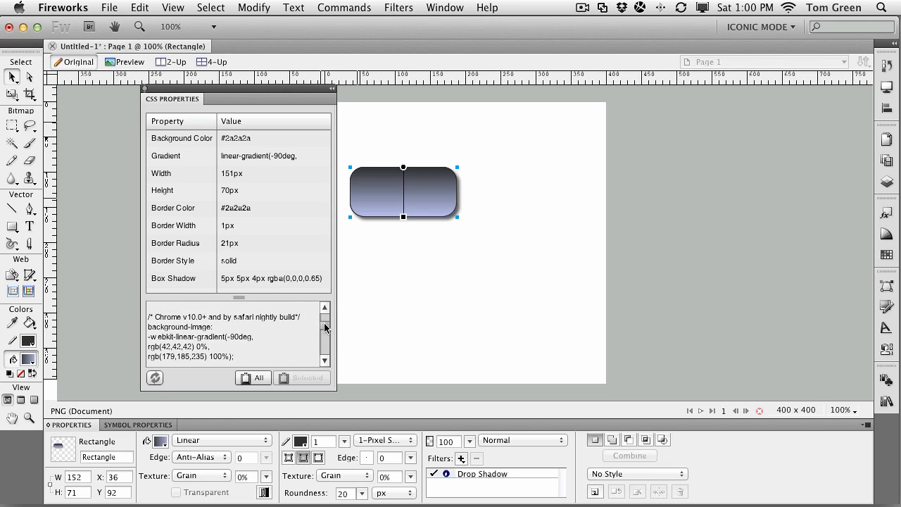
mouse_move(324, 326)
mouse_down()
mouse_move(319, 345)
mouse_move(324, 316)
mouse_up()
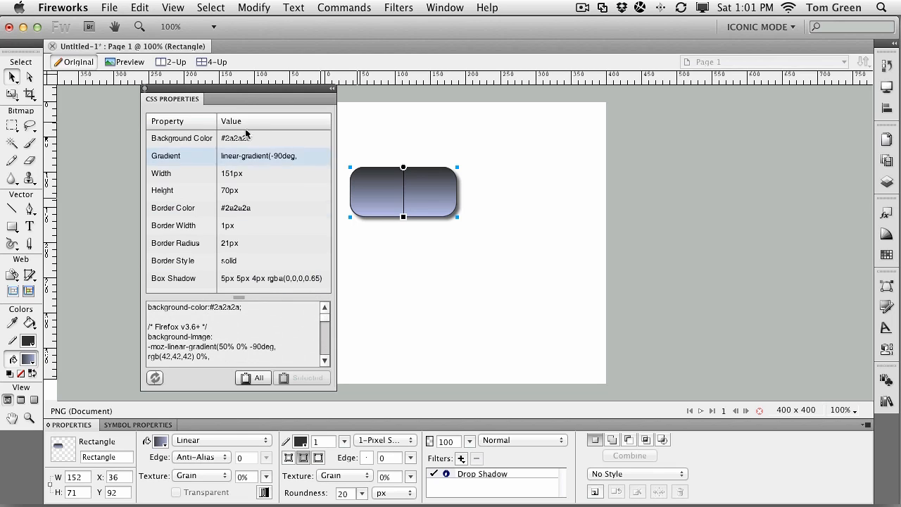
Copy only the CSS of the properties from Background Color through Border Style, and single out Box Shadow.
click(233, 139)
drag(233, 139, 233, 182)
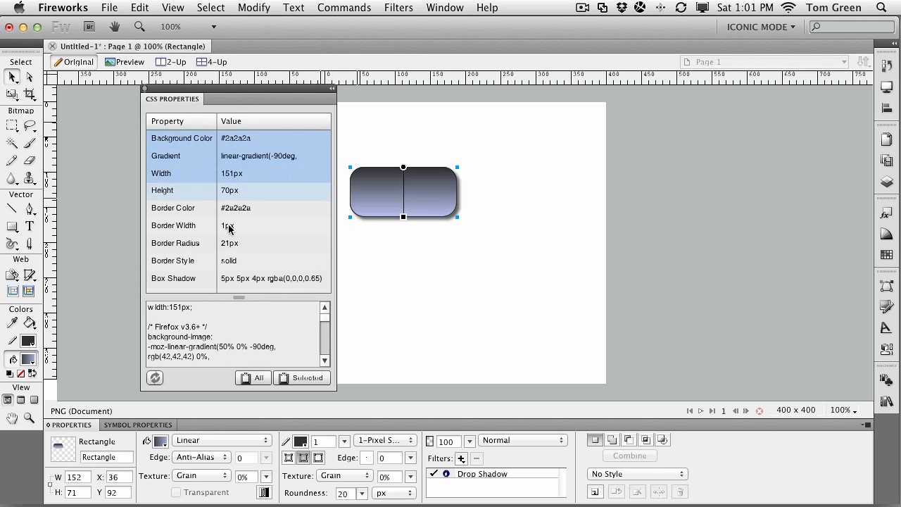
shift+click(233, 267)
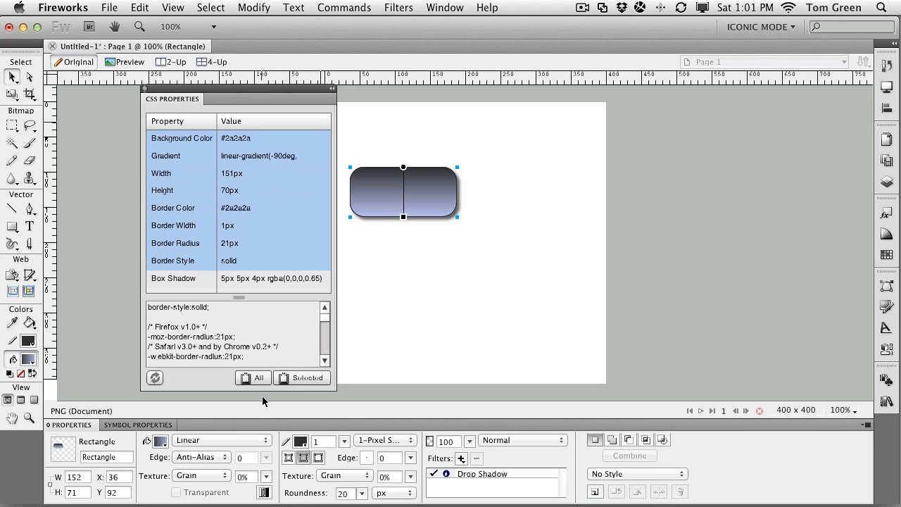
click(296, 380)
click(209, 281)
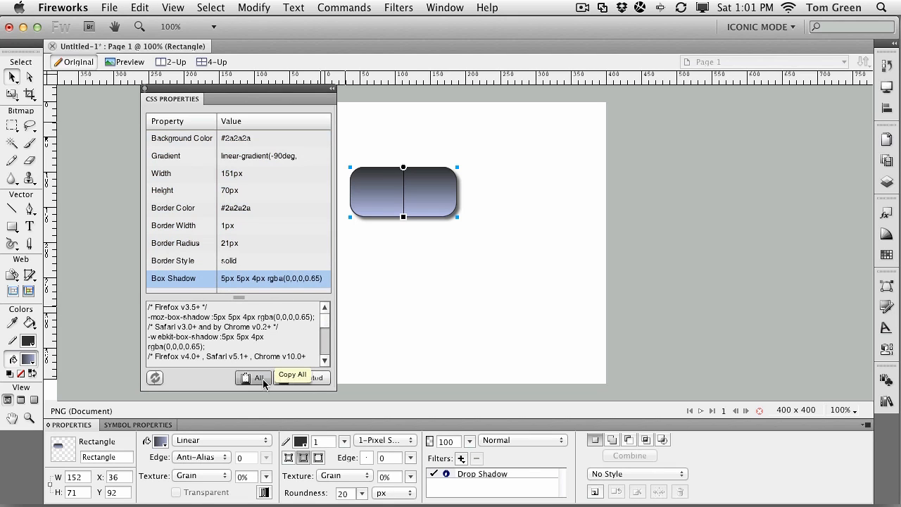
Copy all of the rectangle's CSS code and switch to Dreamweaver.
click(261, 380)
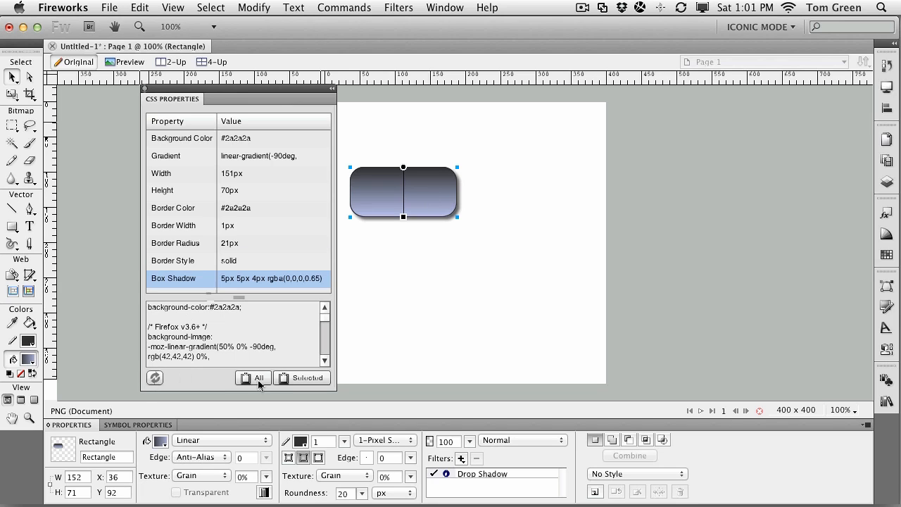
click(397, 297)
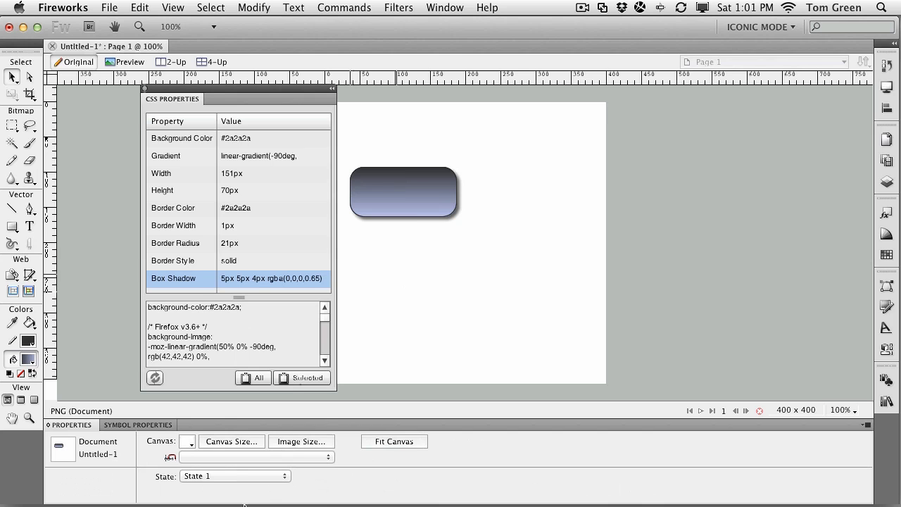
mouse_move(257, 496)
click(311, 482)
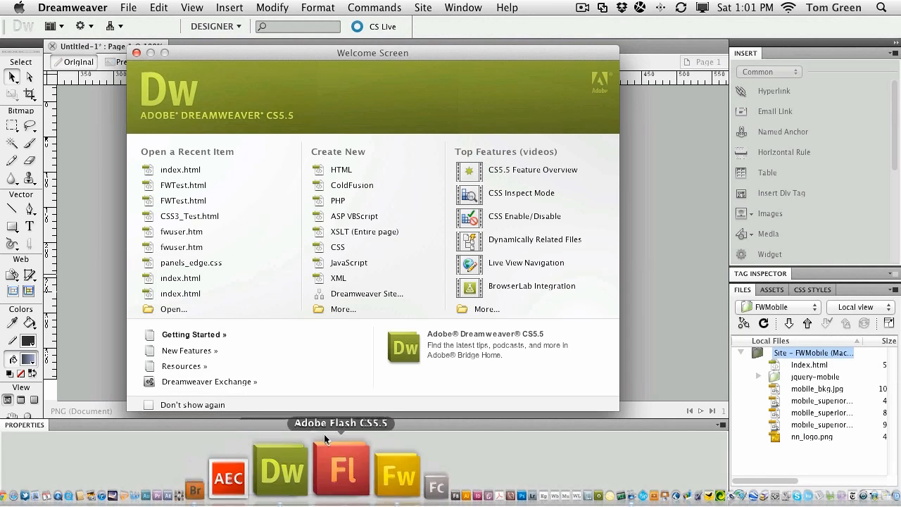
Create a blank HTML page with no layout and the HTML 5 DocType.
click(340, 311)
click(198, 118)
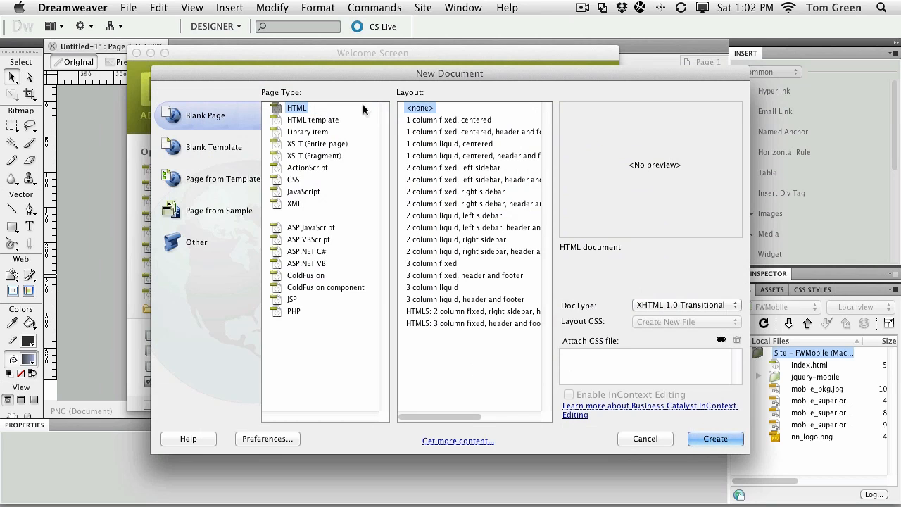
click(409, 109)
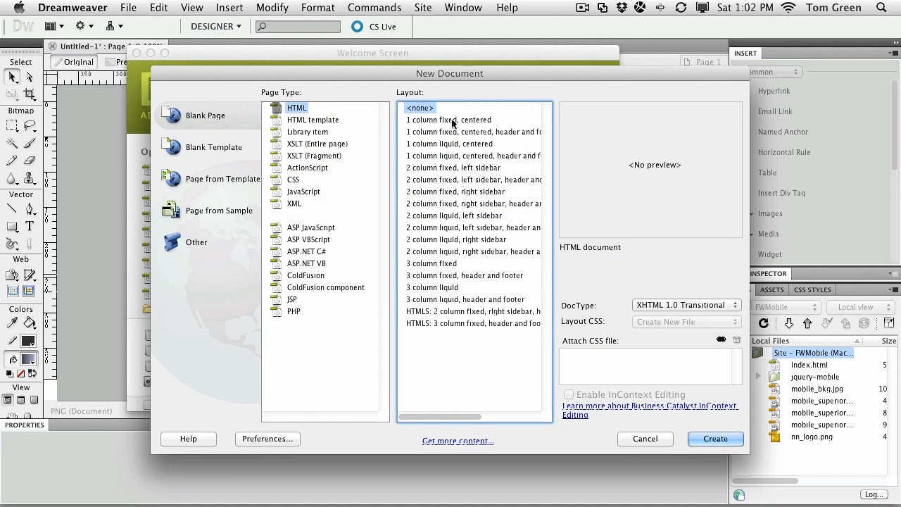
click(668, 304)
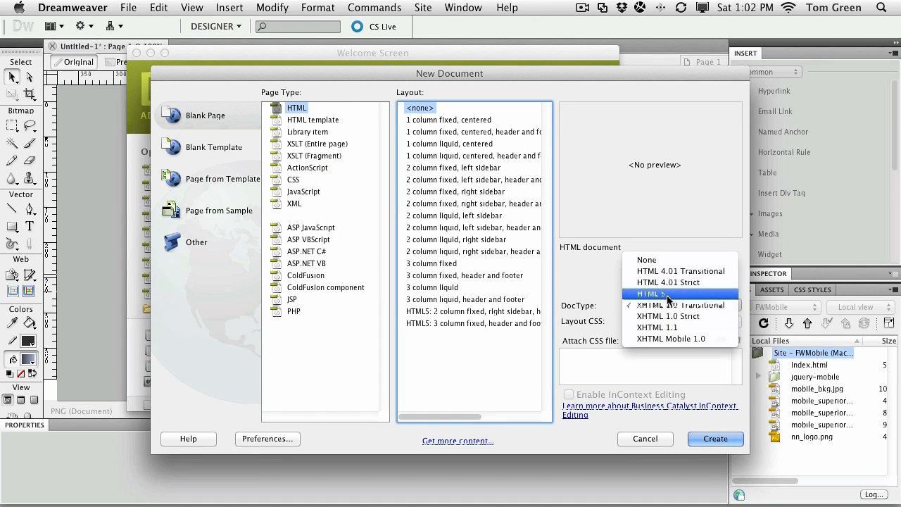
click(665, 295)
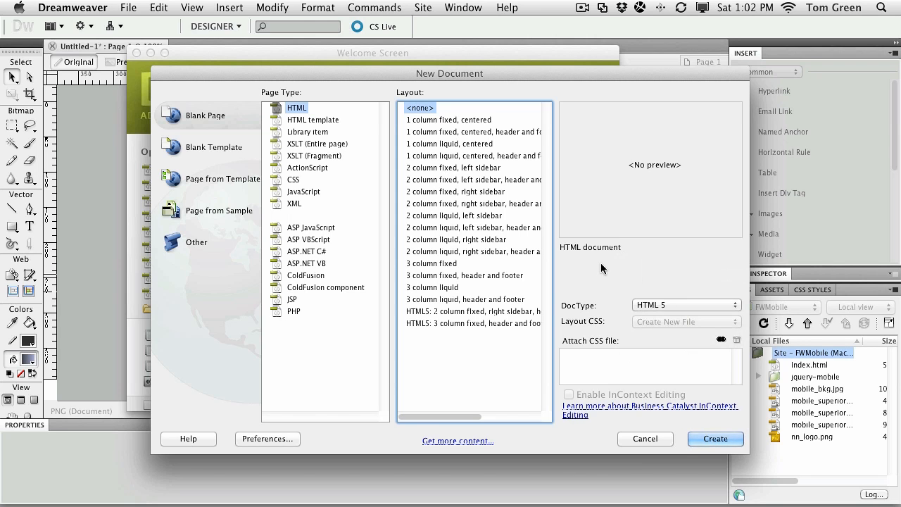
click(715, 439)
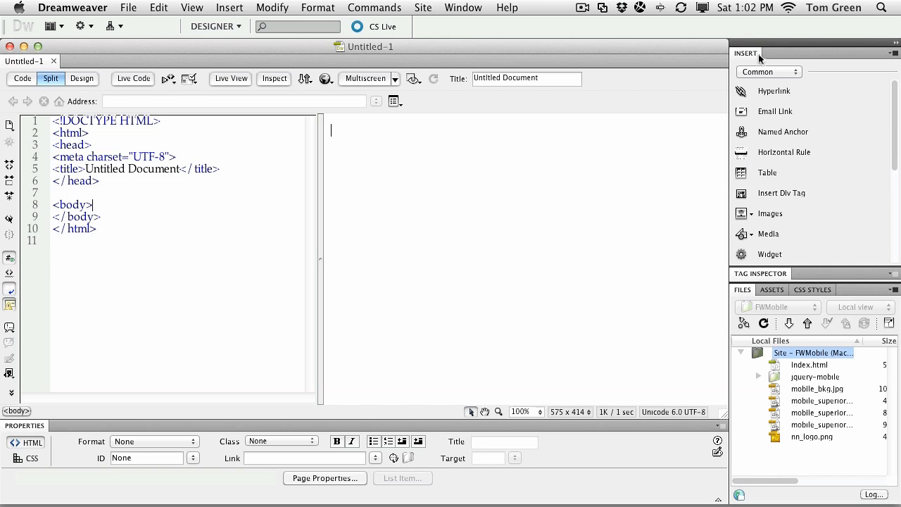
Insert a div tag with the class fwButton and an empty .fwButton CSS rule defined in this document only.
click(771, 197)
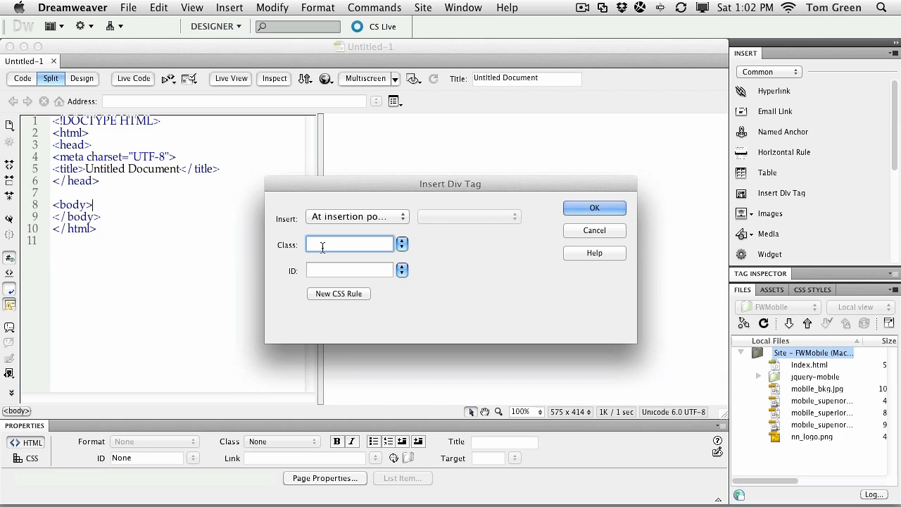
text(fwButton)
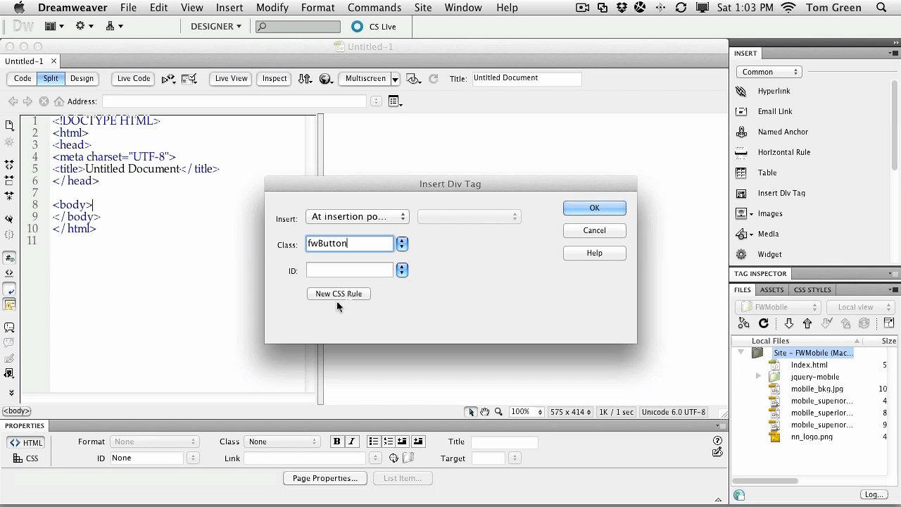
click(332, 292)
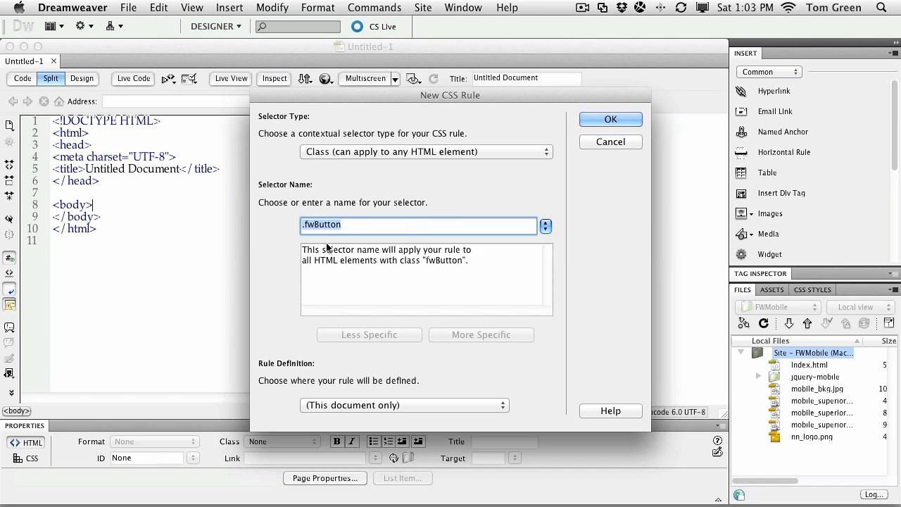
click(604, 121)
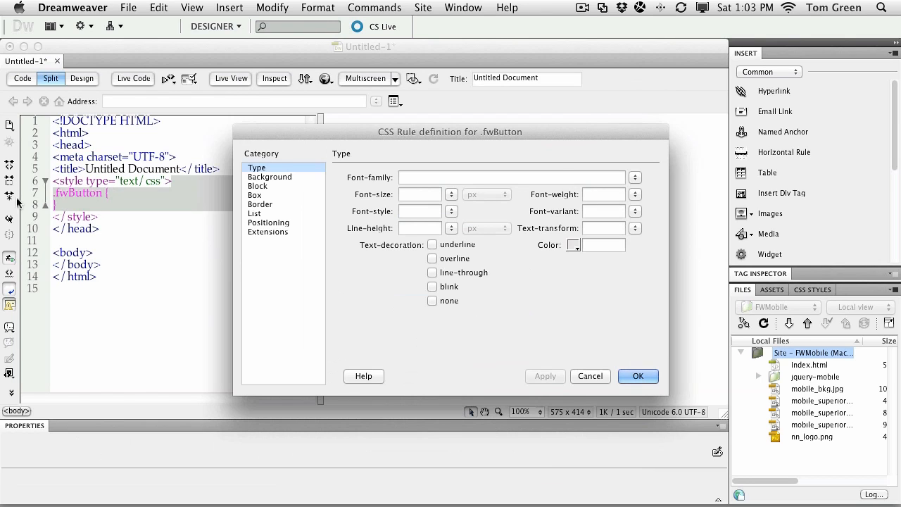
click(638, 376)
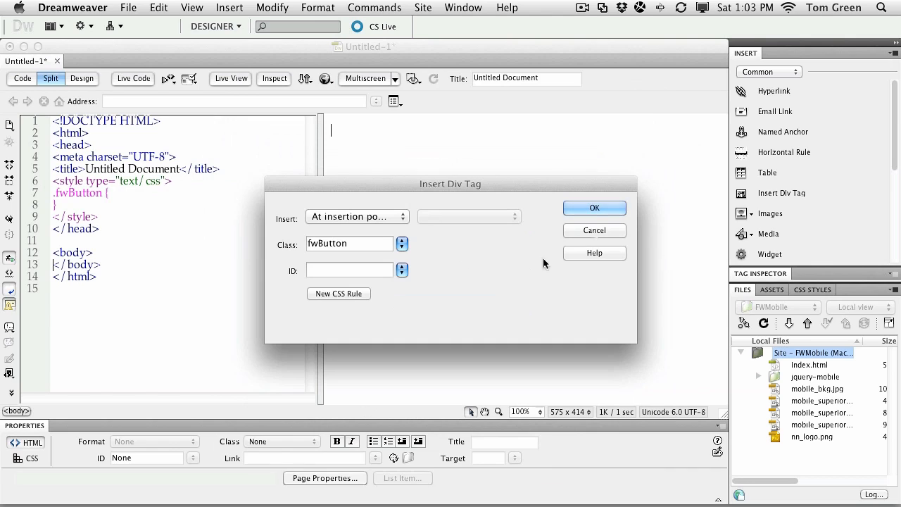
click(585, 208)
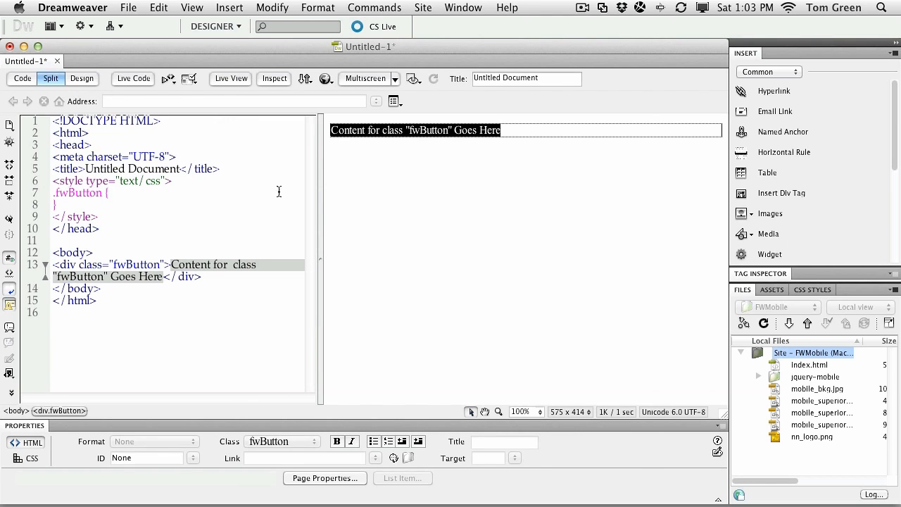
Paste the copied Fireworks CSS inside the empty .fwButton rule and refresh the design view.
click(116, 195)
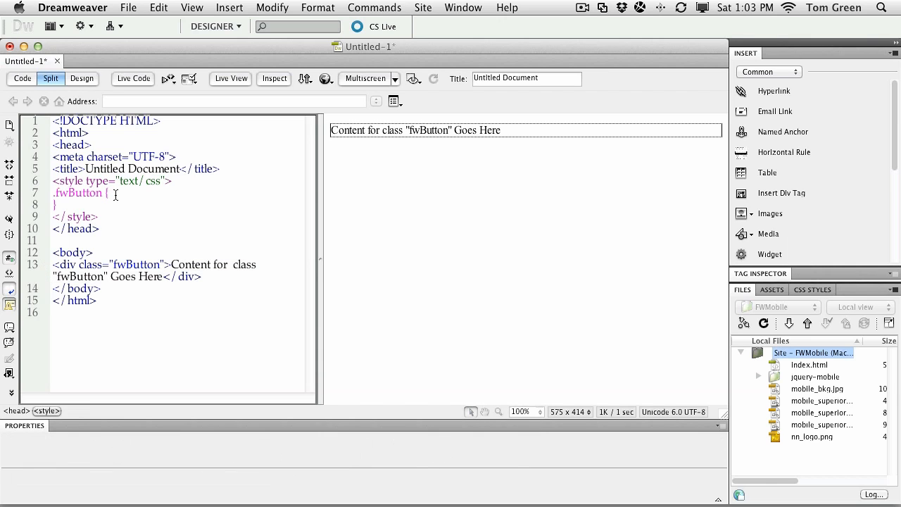
key(Return)
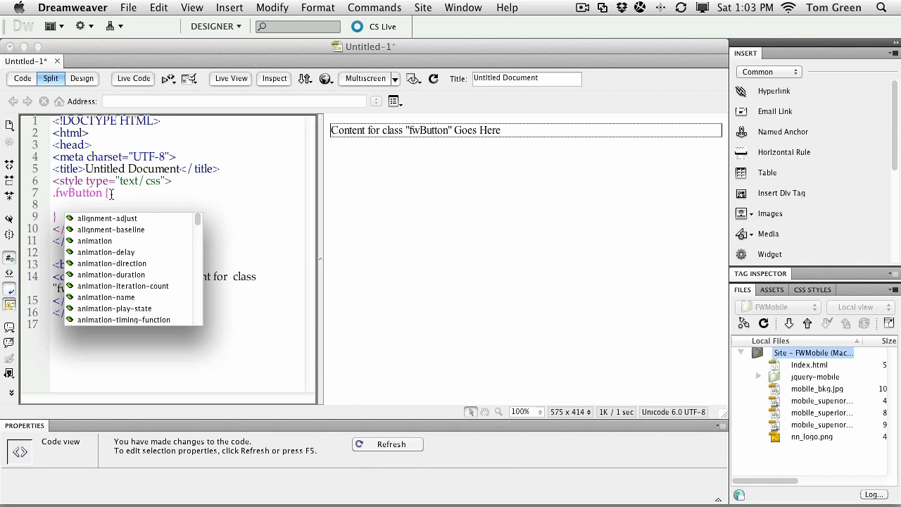
key(super+v)
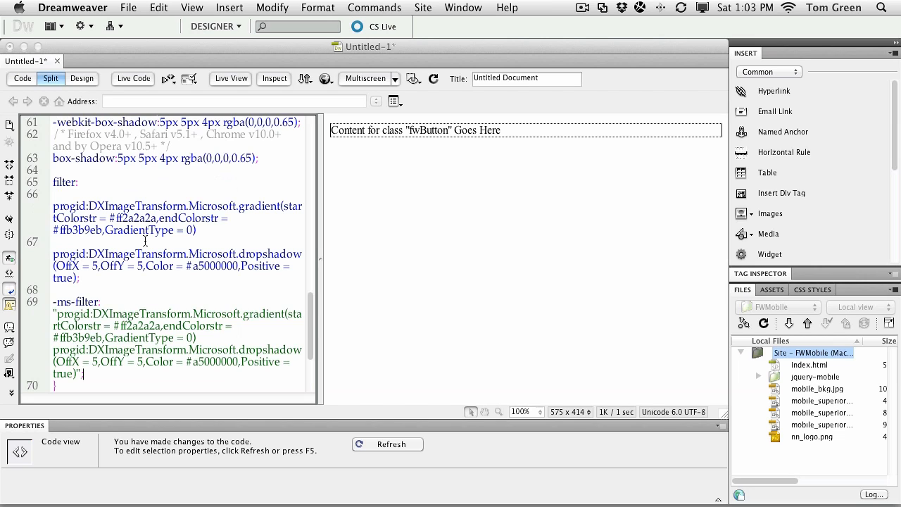
scroll(145, 241, down, 2)
scroll(145, 242, up, 5)
scroll(145, 242, up, 6)
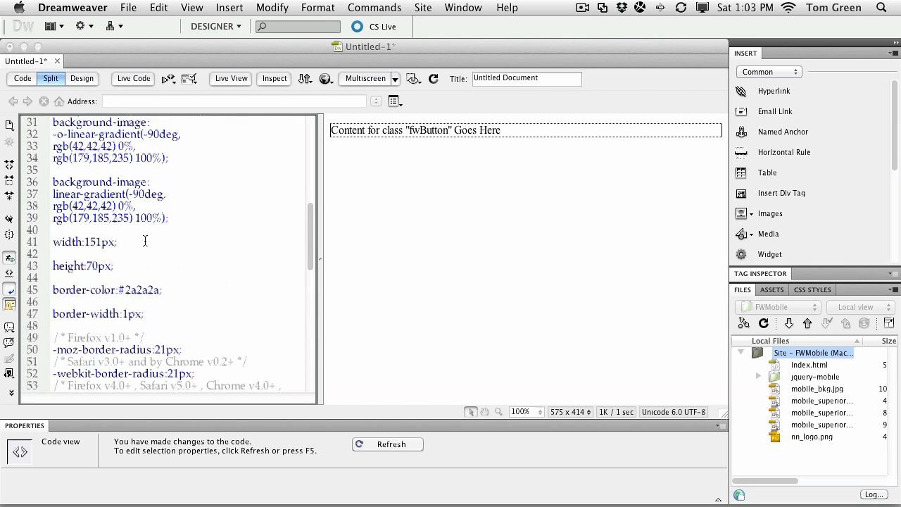
scroll(145, 242, up, 3)
scroll(124, 180, down, 3)
scroll(124, 180, down, 7)
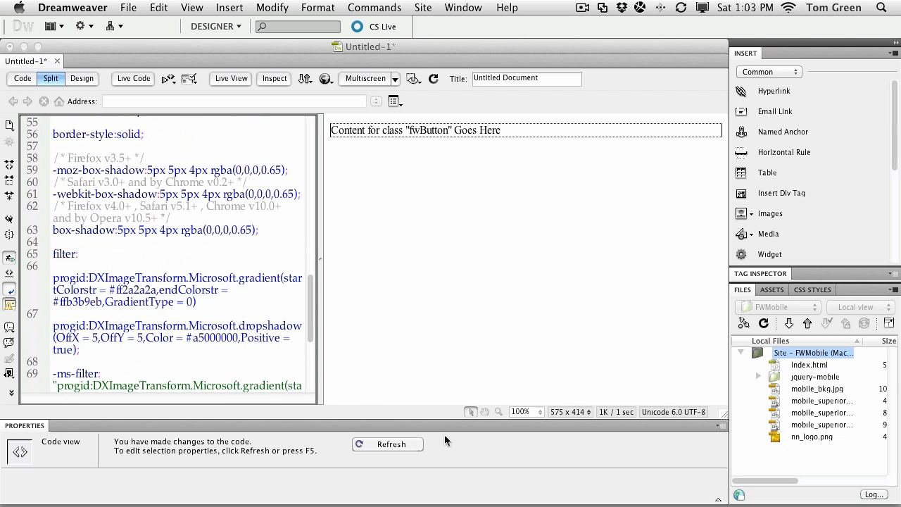
click(404, 444)
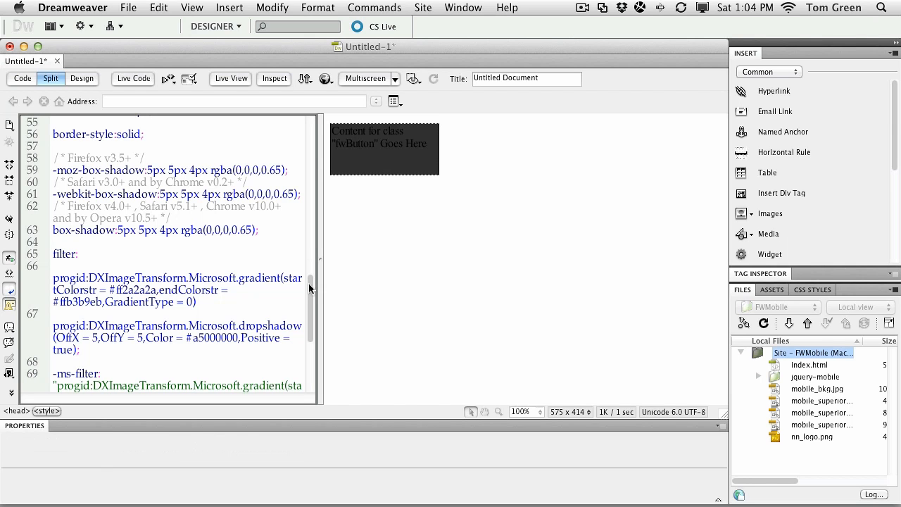
Delete the placeholder text inside the fwButton div and refresh the design view.
drag(311, 292, 307, 351)
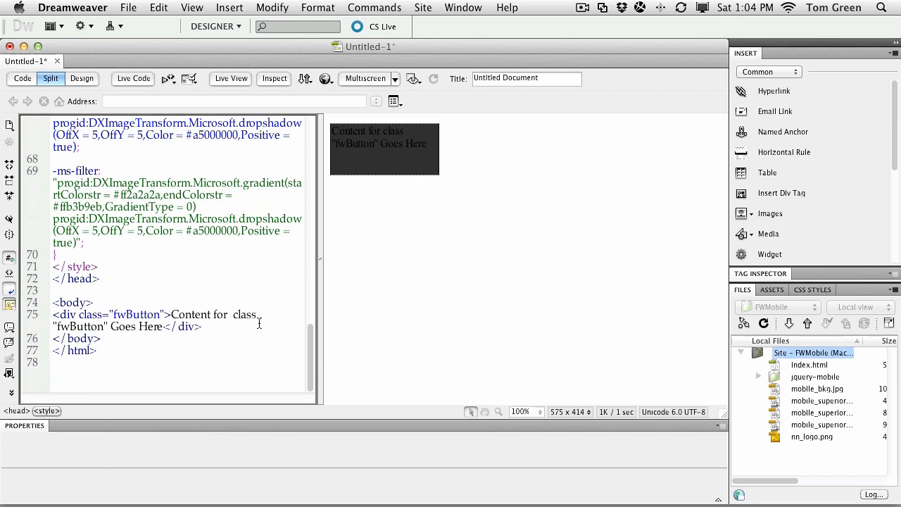
drag(171, 315, 162, 330)
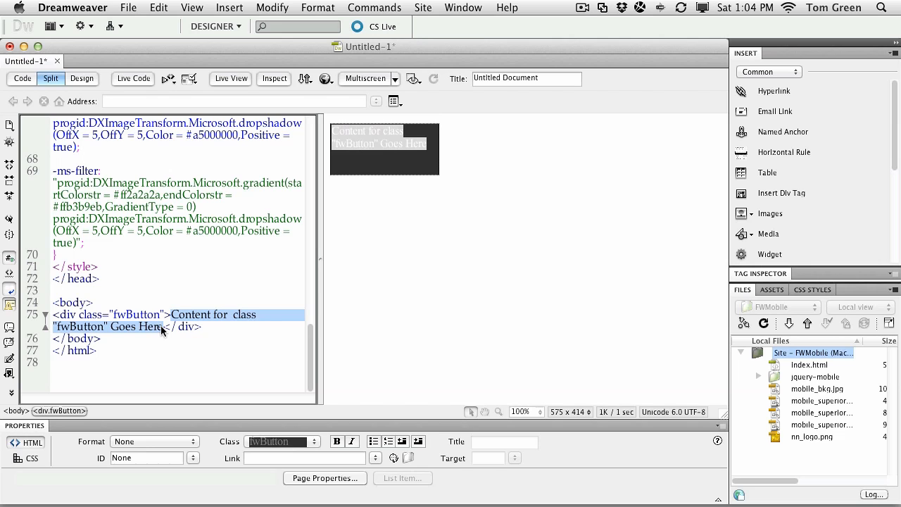
key(Delete)
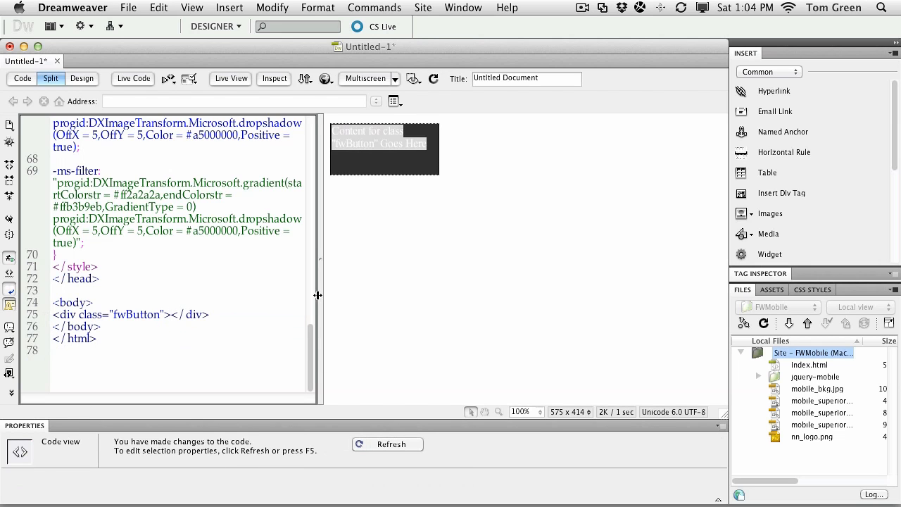
click(391, 443)
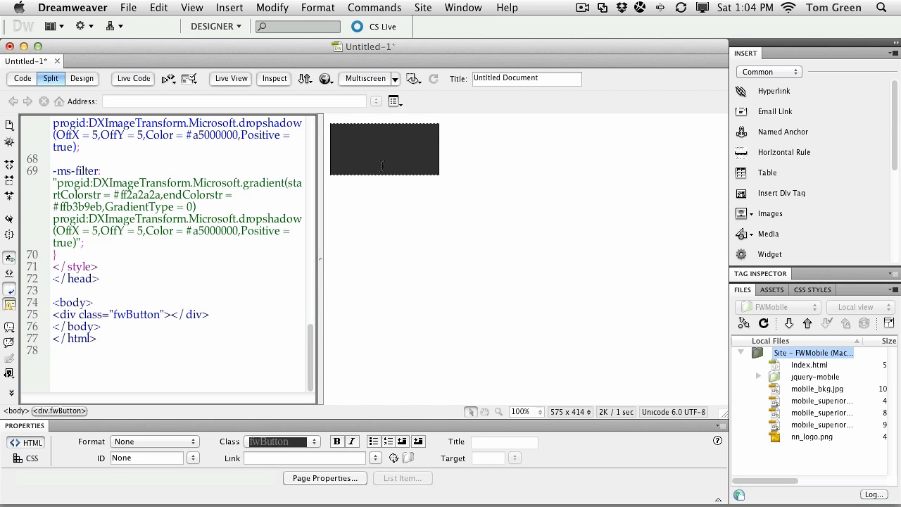
Preview the button in Live View and review the pasted .fwButton CSS from the background color to the box shadow.
click(231, 78)
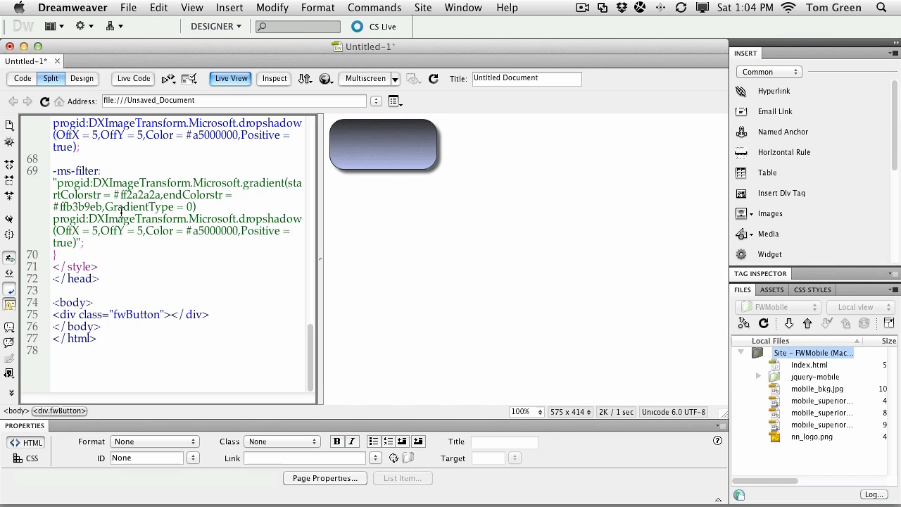
scroll(121, 211, up, 1)
scroll(121, 211, up, 20)
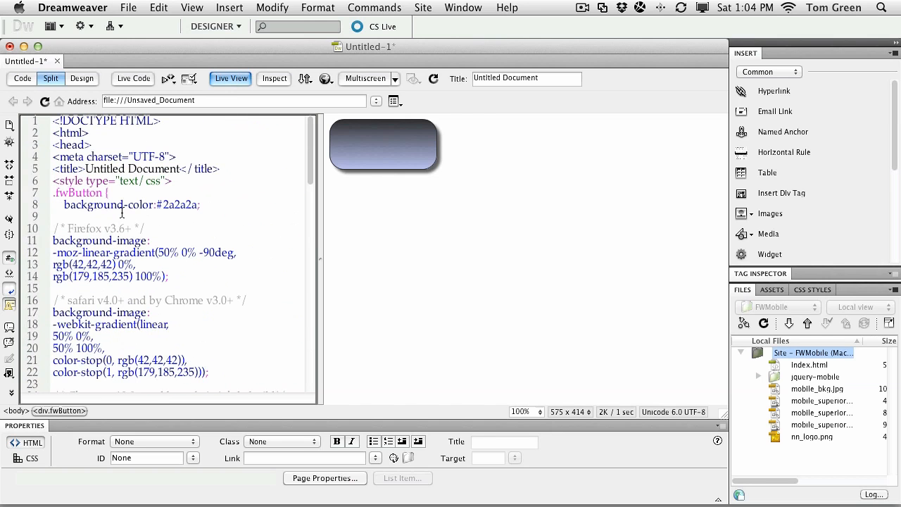
scroll(122, 212, down, 15)
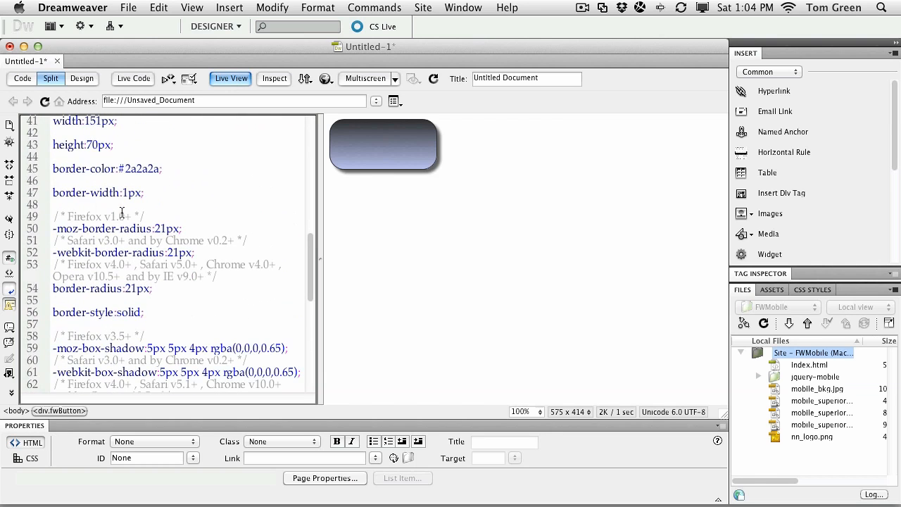
Switch to Fireworks and select the gradient rectangle to compare it with its extracted CSS properties.
mouse_move(310, 496)
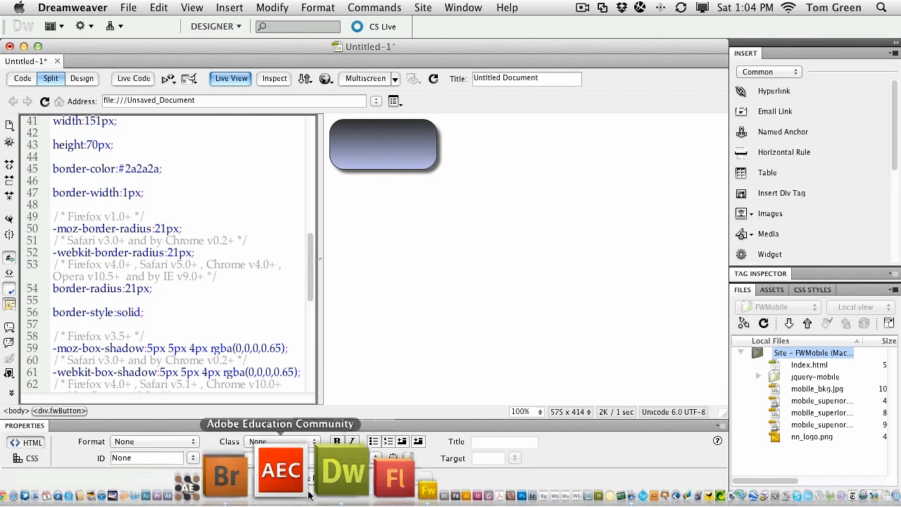
click(310, 493)
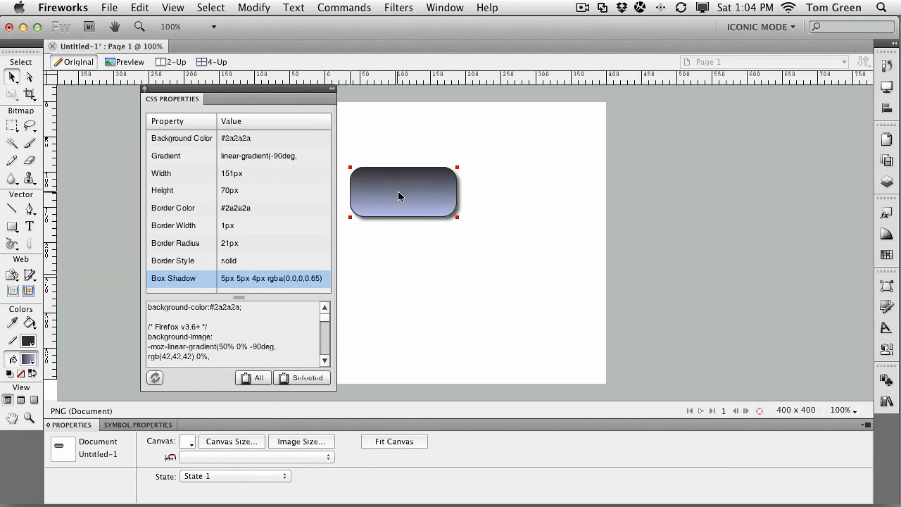
click(416, 224)
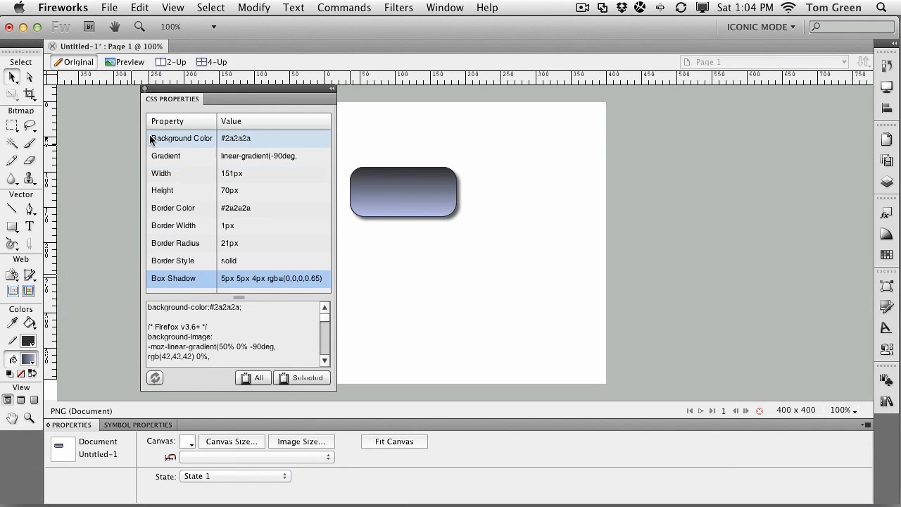
click(376, 201)
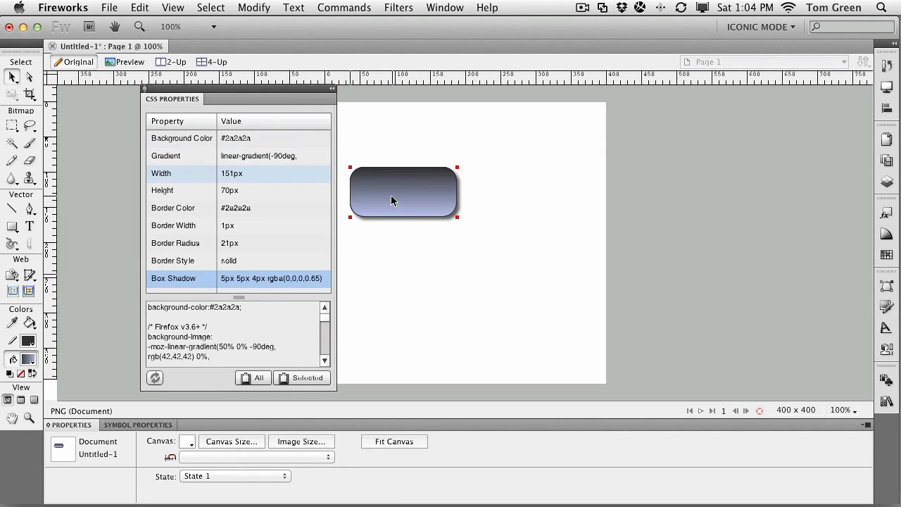
click(403, 192)
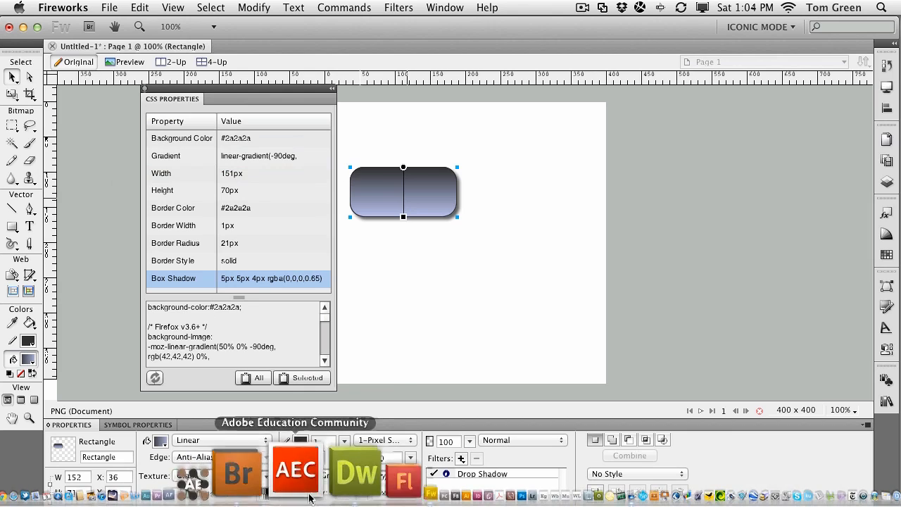
Switch back to Dreamweaver and review the beginning of the page code with the .fwButton rule.
click(323, 486)
scroll(162, 181, up, 10)
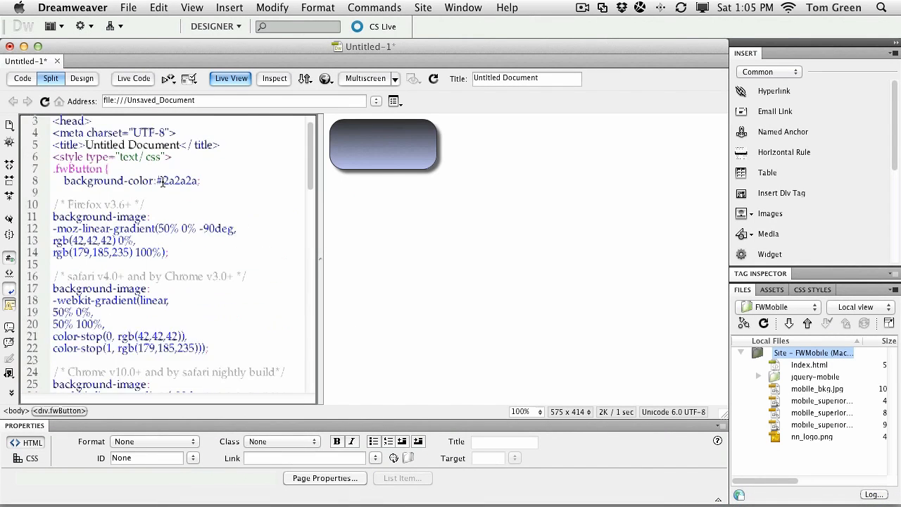
scroll(162, 182, up, 1)
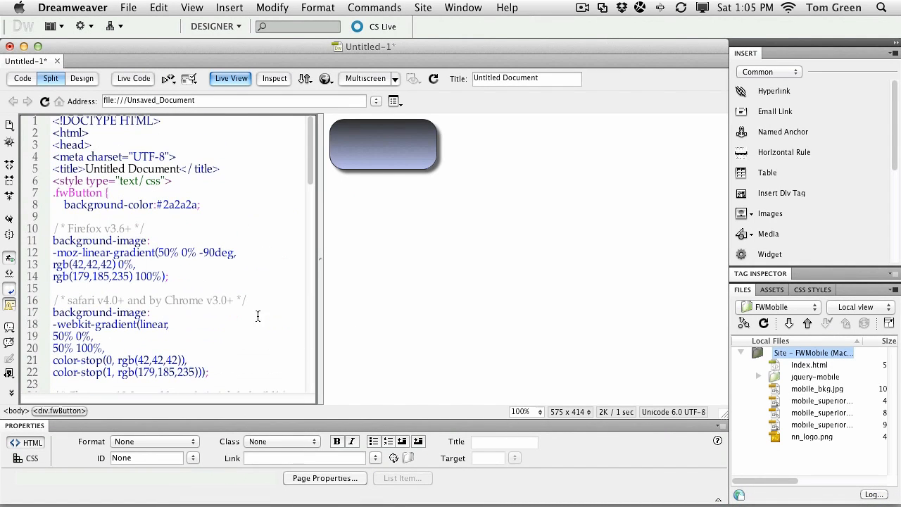